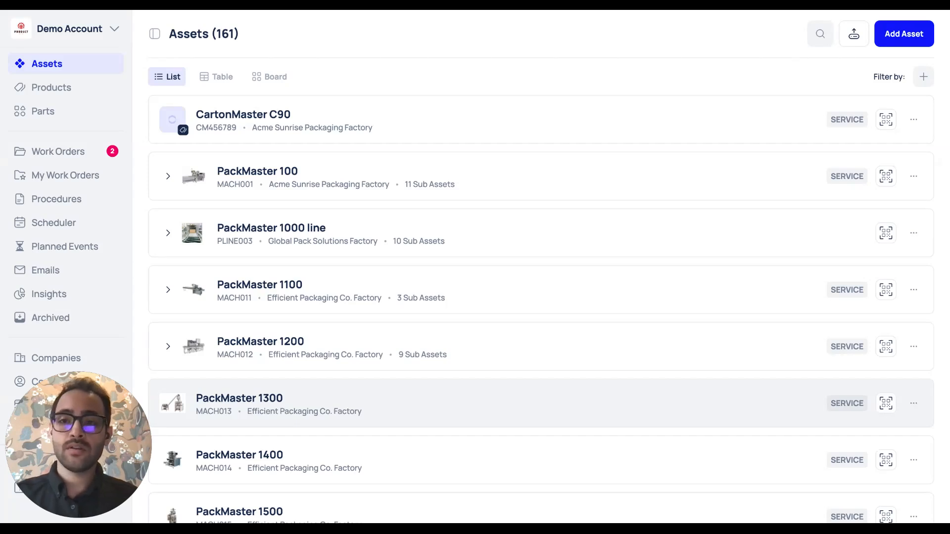
Open the PackMaster 100 asset and view its preventive maintenance events
left_click(385, 186)
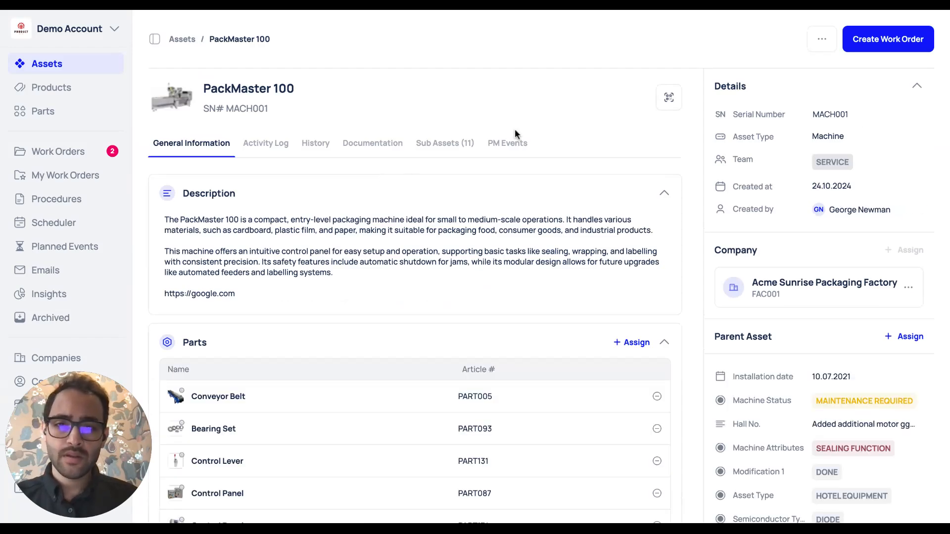
left_click(505, 156)
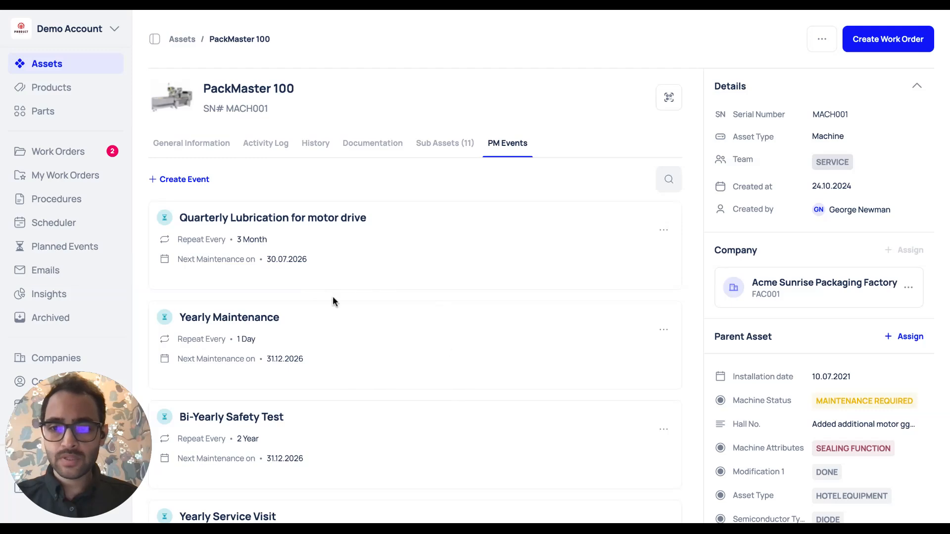
scroll(332, 297, "down", 4)
scroll(333, 296, "up", 4)
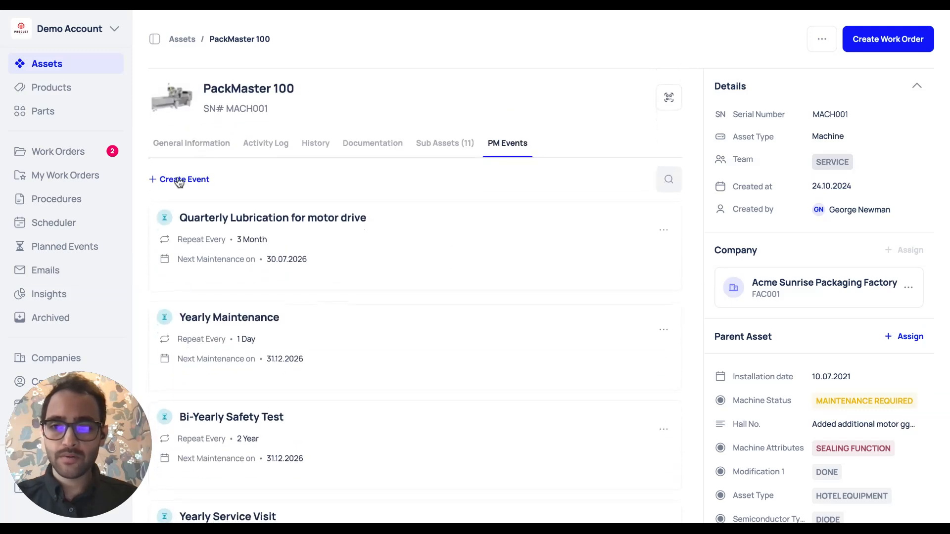
Start a new maintenance event for PackMaster 100 and name it Biannual Service
left_click(180, 180)
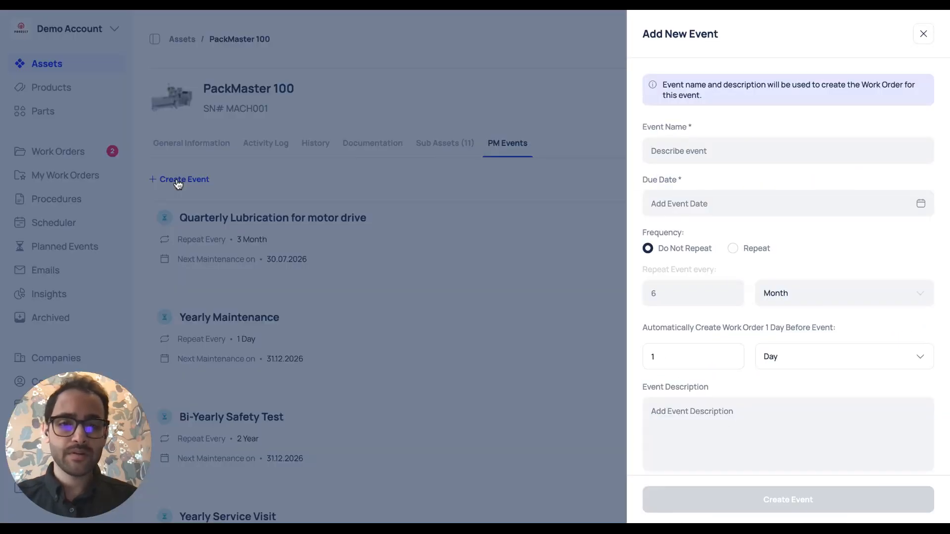
left_click(695, 149)
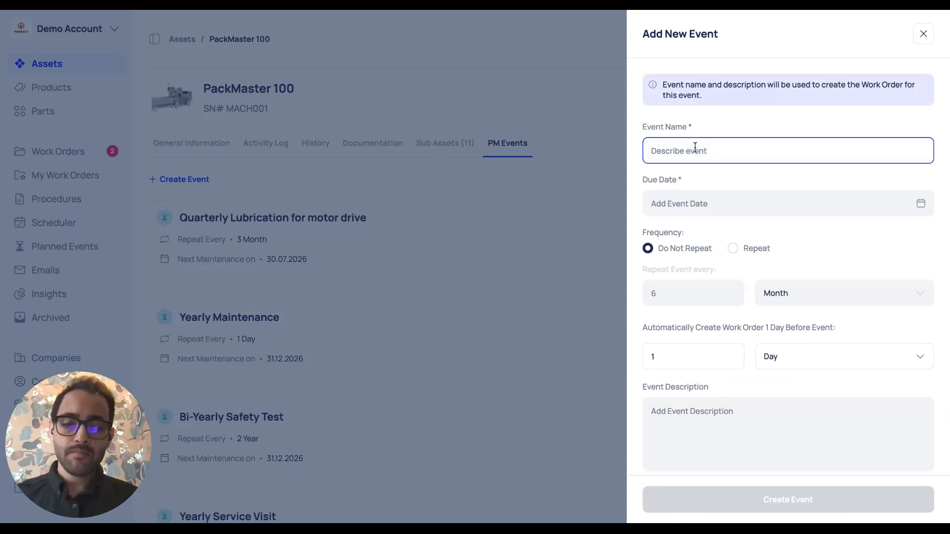
type("Yea")
key("BackSpace")
key("BackSpace")
key("BackSpace")
type("Biannual")
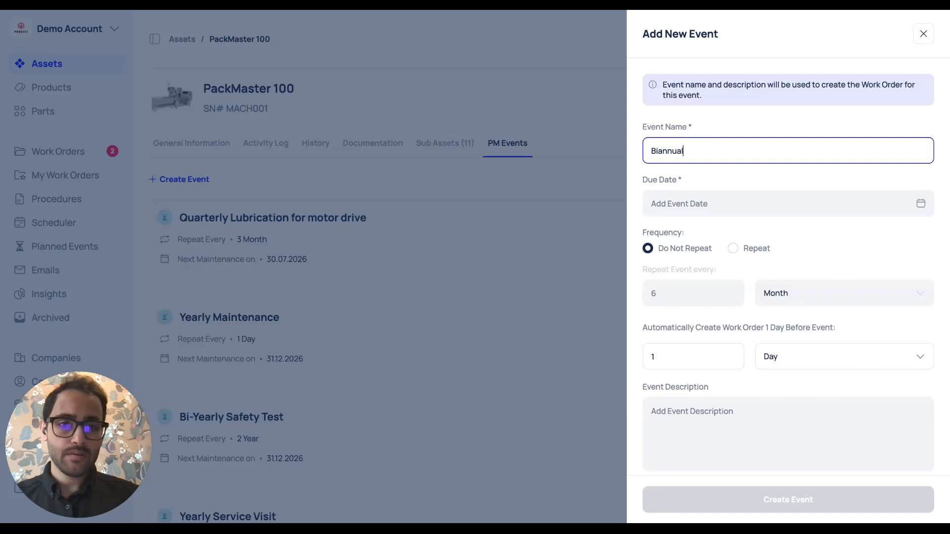
type(" Service")
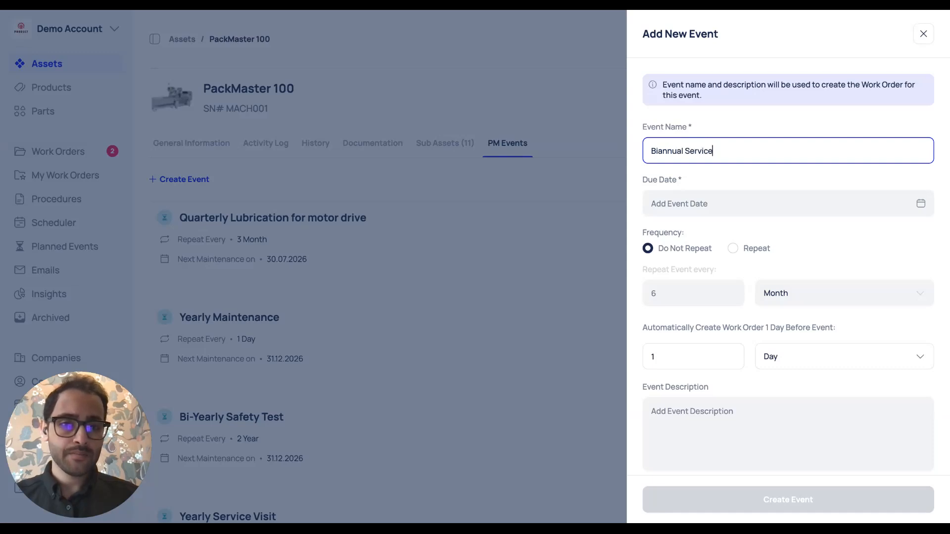
Set the event's due date to 31.12.2026
left_click(697, 197)
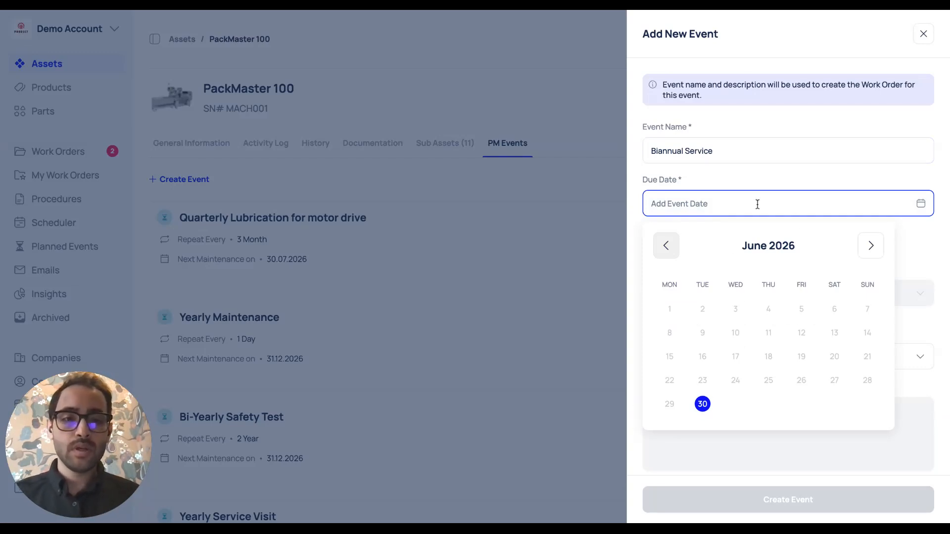
left_click(871, 246)
left_click(871, 246)
left_click(871, 246)
left_click(872, 246)
left_click(872, 247)
left_click(872, 247)
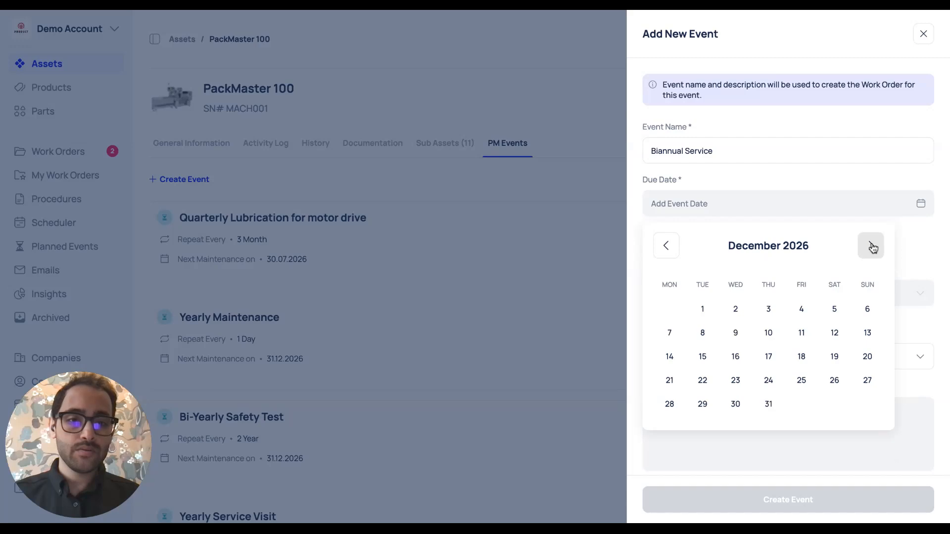
left_click(769, 405)
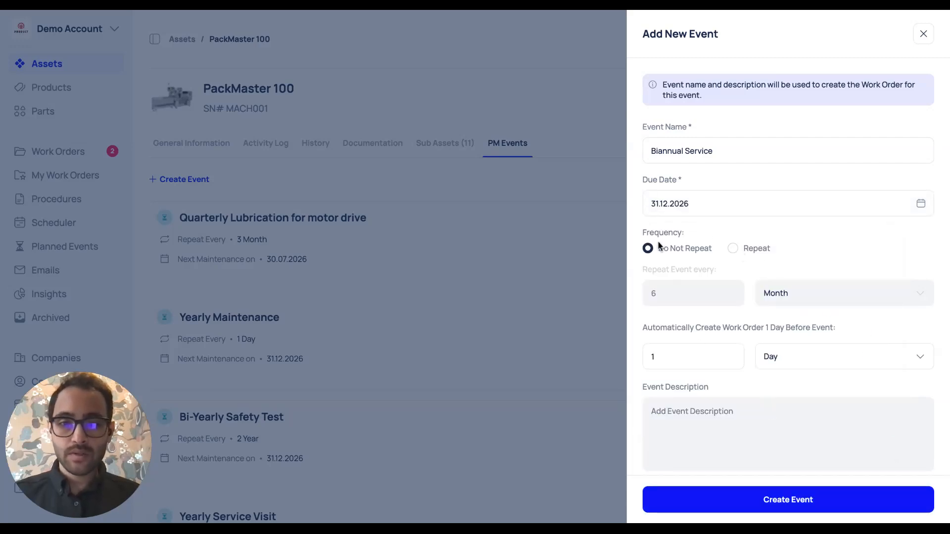
Make the event a repeating one with an interval of 6 months
left_click(734, 249)
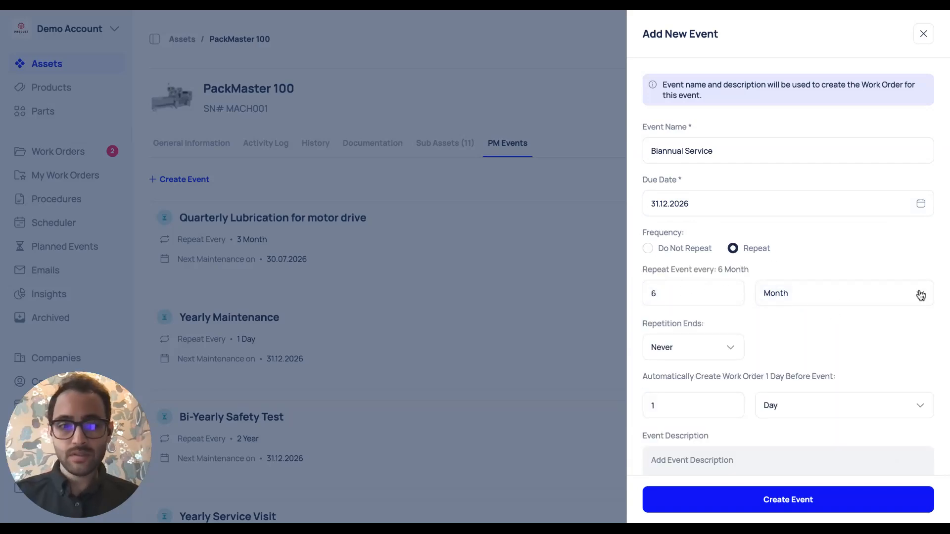
left_click(672, 294)
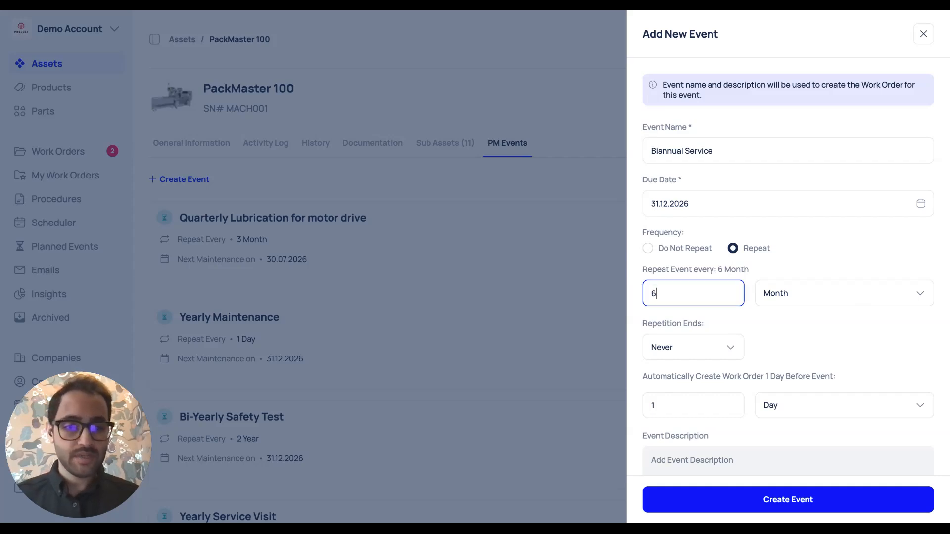
left_click(917, 294)
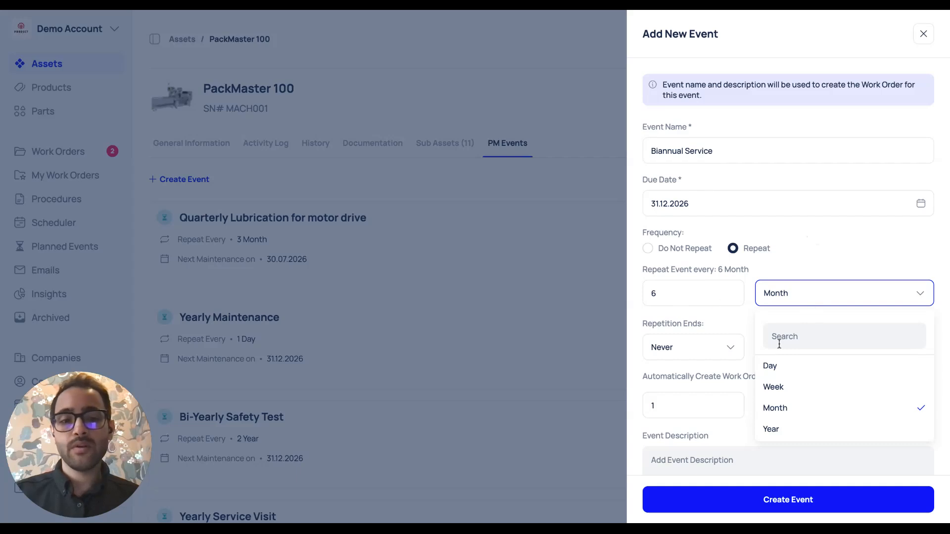
left_click(869, 248)
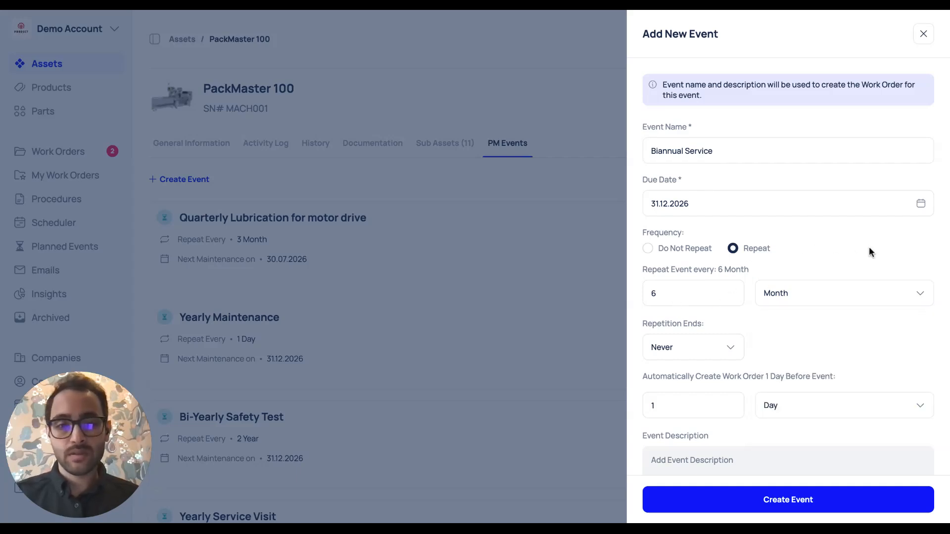
Set the event's repetition to end after 10 occurrences
scroll(836, 350, "down", 3)
scroll(836, 351, "down", 1)
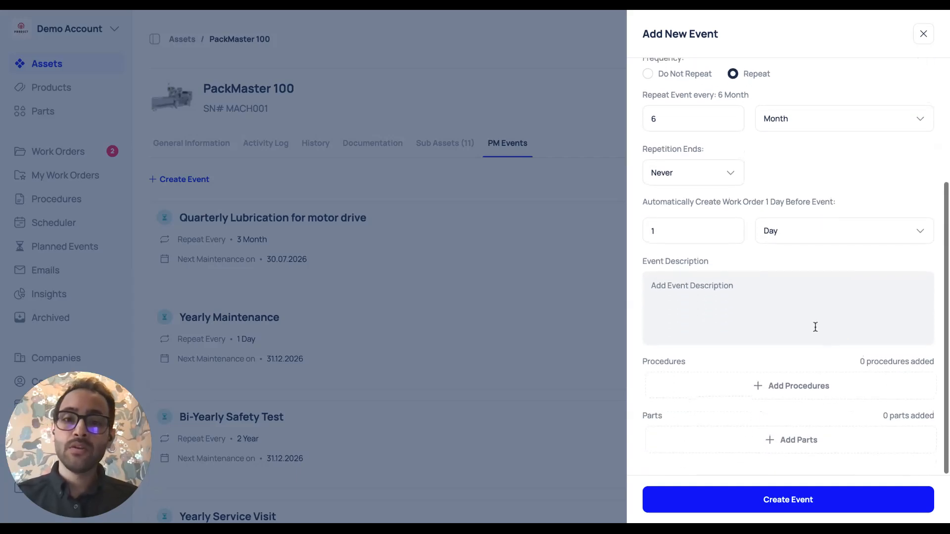
left_click(732, 178)
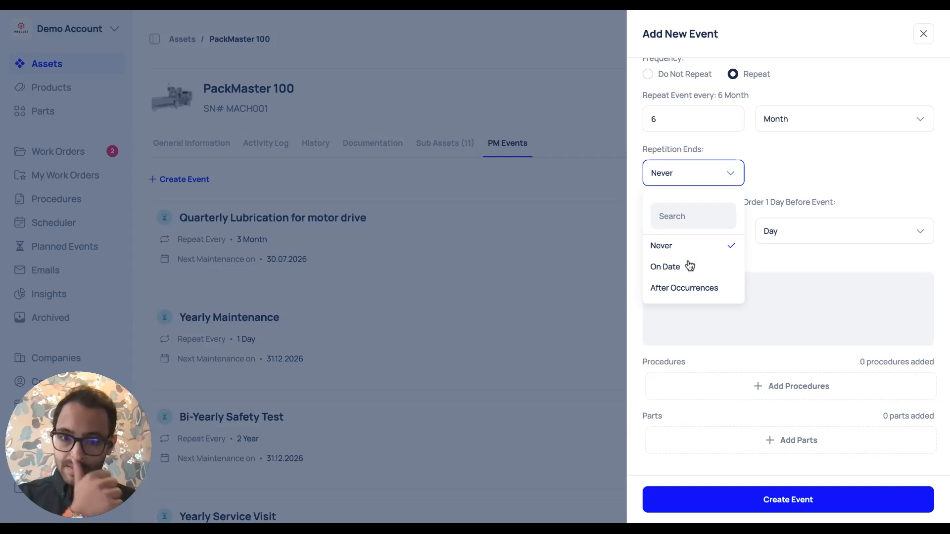
left_click(687, 290)
left_click(787, 170)
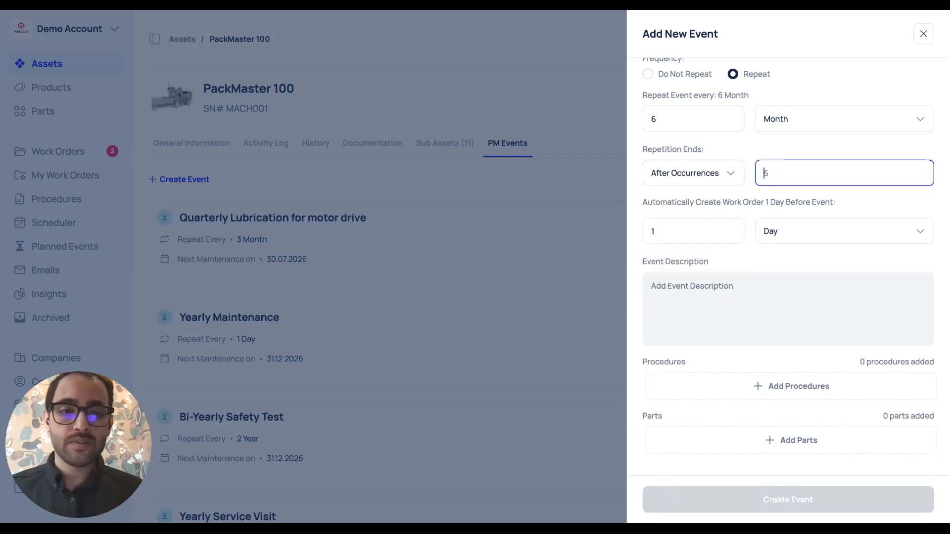
type("10")
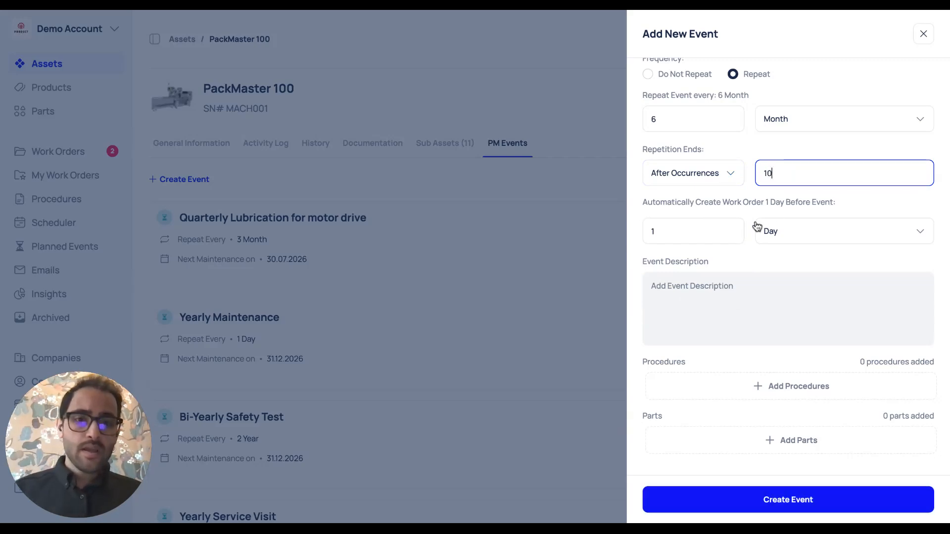
left_click(759, 252)
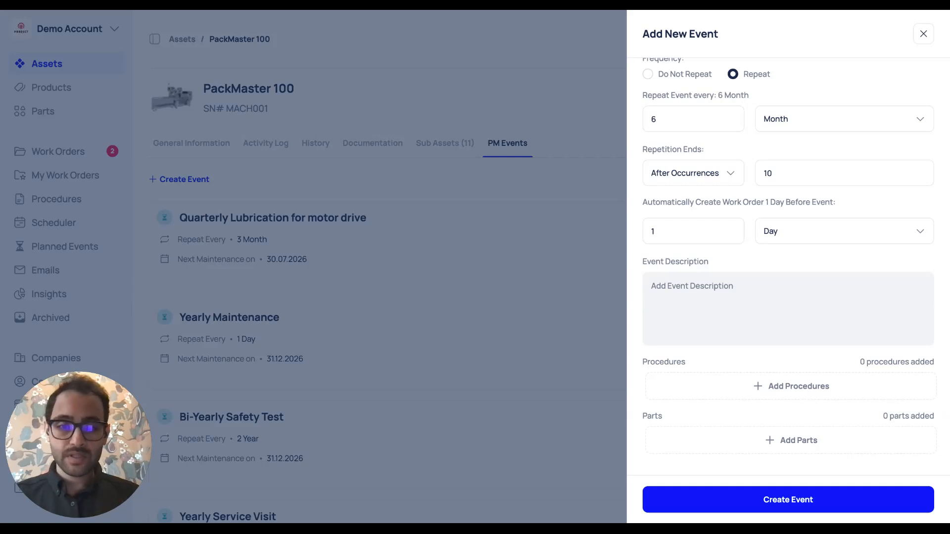
Set the work order to be created automatically 2 weeks before the event
left_click(691, 232)
type("0")
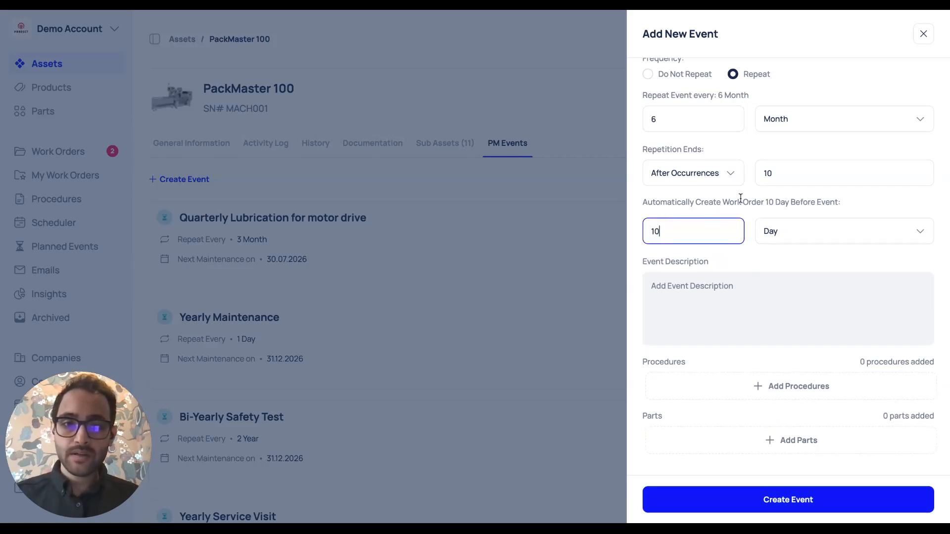
left_click(909, 239)
left_click(774, 324)
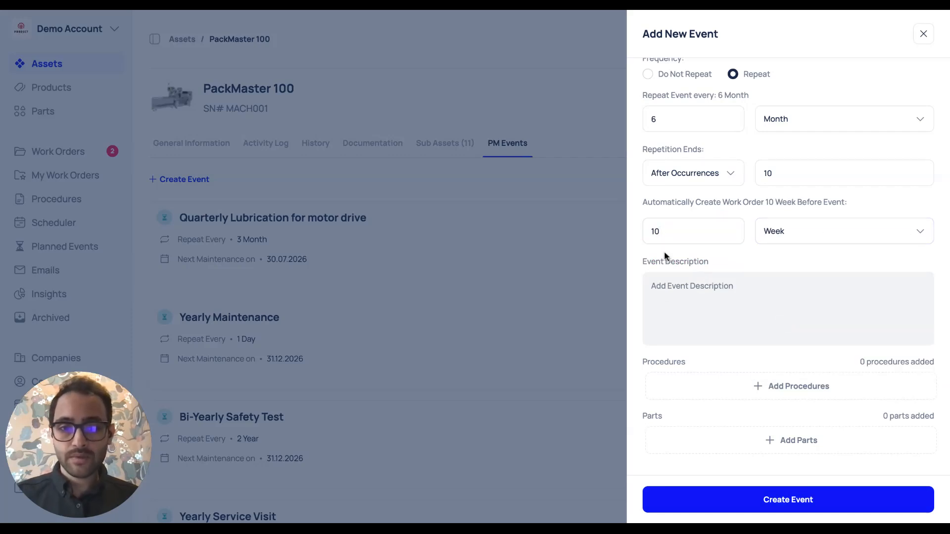
left_click(664, 231)
key("BackSpace")
key("BackSpace")
type("2")
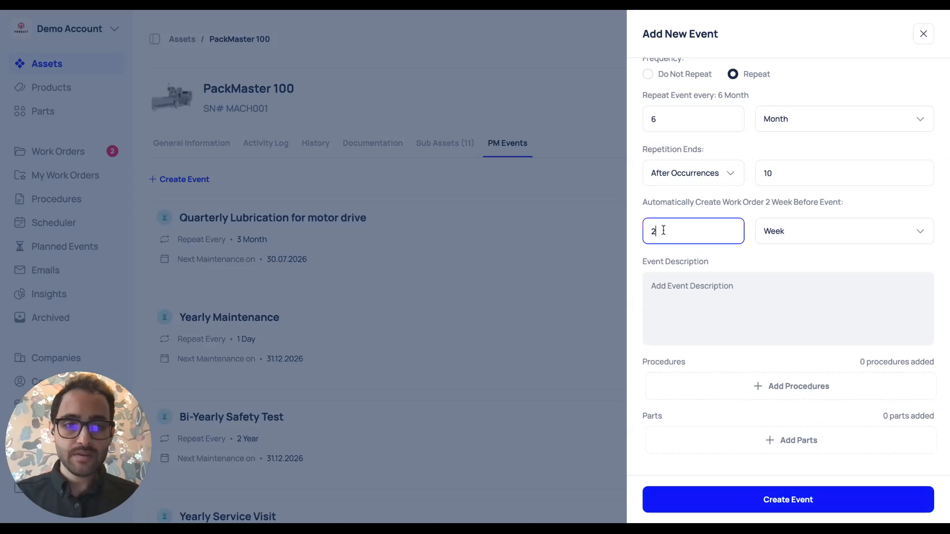
left_click(767, 261)
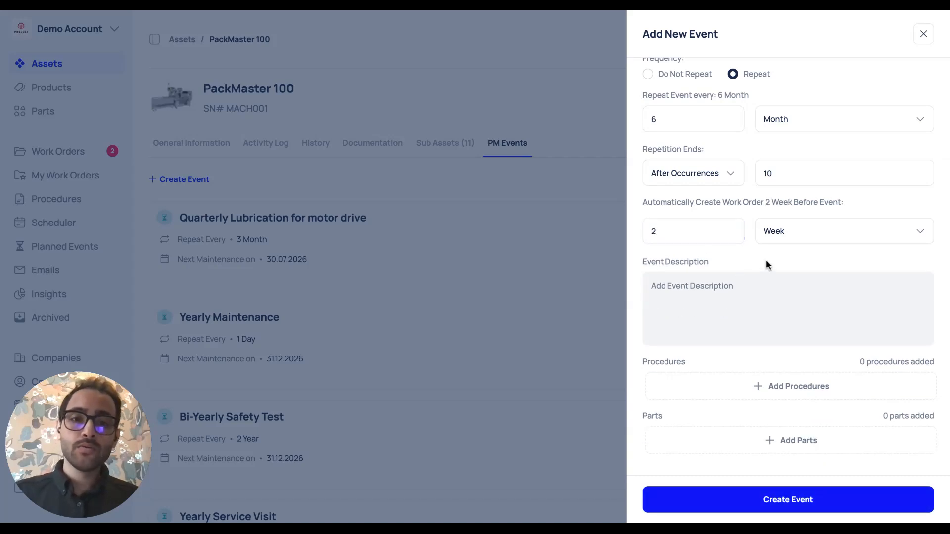
Assign the Safety Check and Component Installation Procedure procedures to the event
scroll(766, 262, "up", 4)
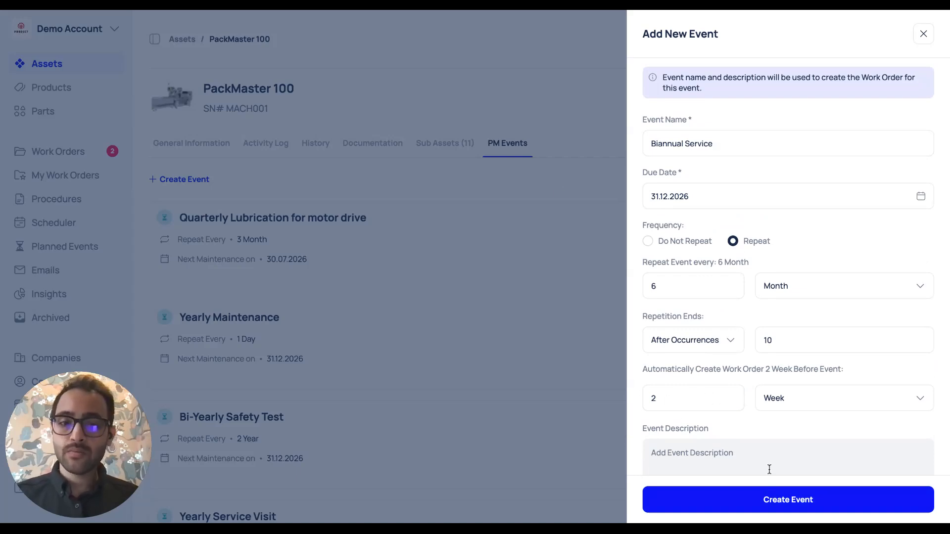
scroll(781, 397, "down", 3)
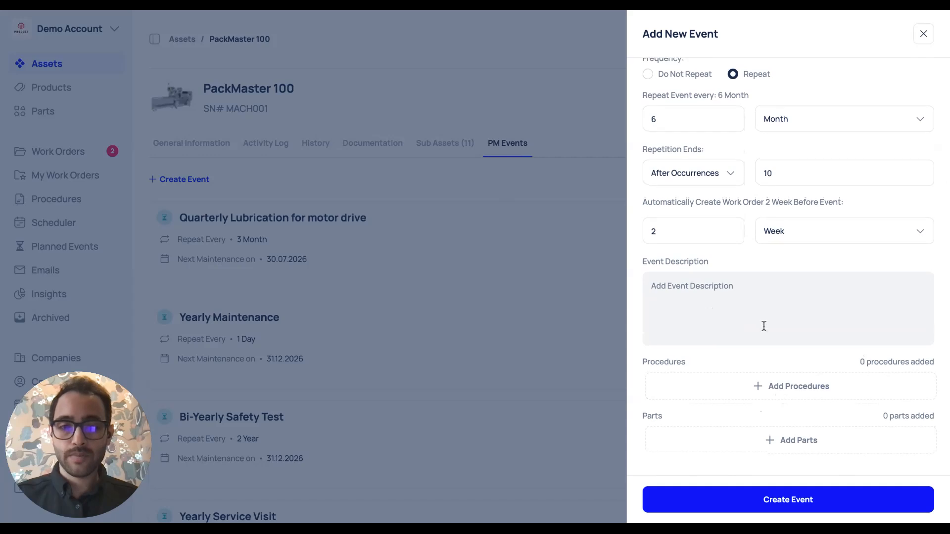
scroll(764, 326, "up", 3)
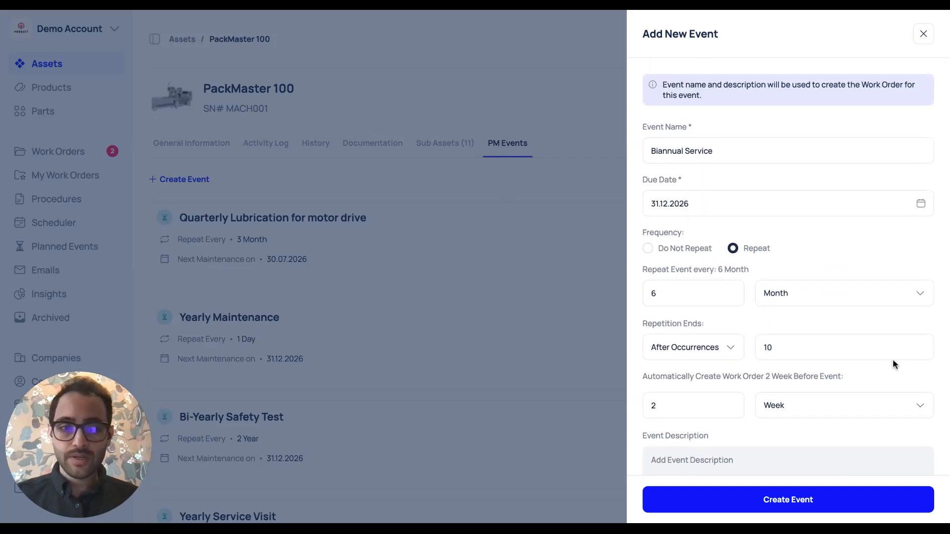
scroll(893, 364, "down", 3)
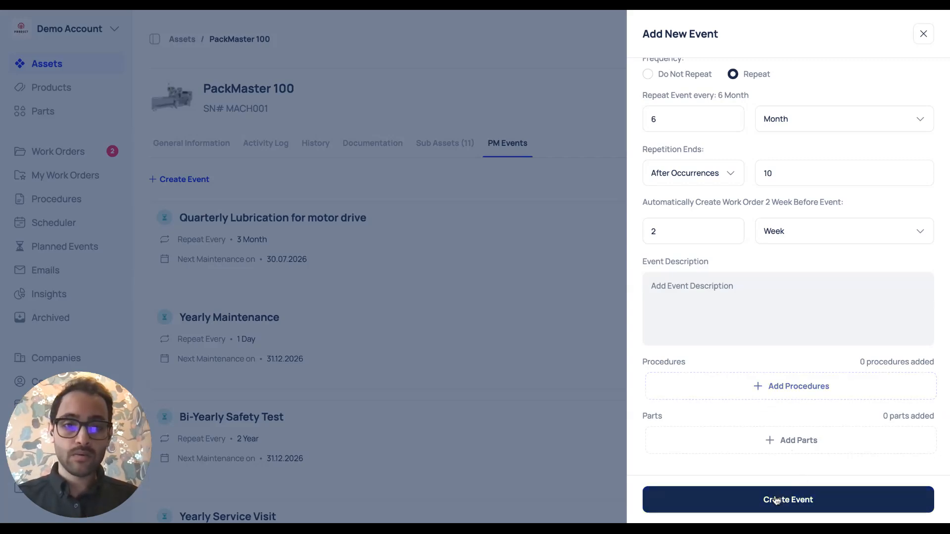
left_click(771, 390)
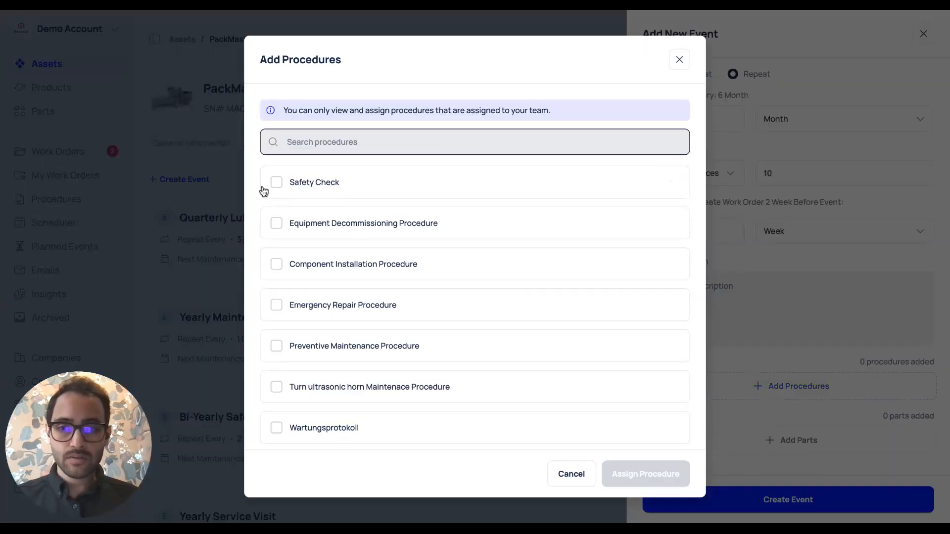
left_click(334, 188)
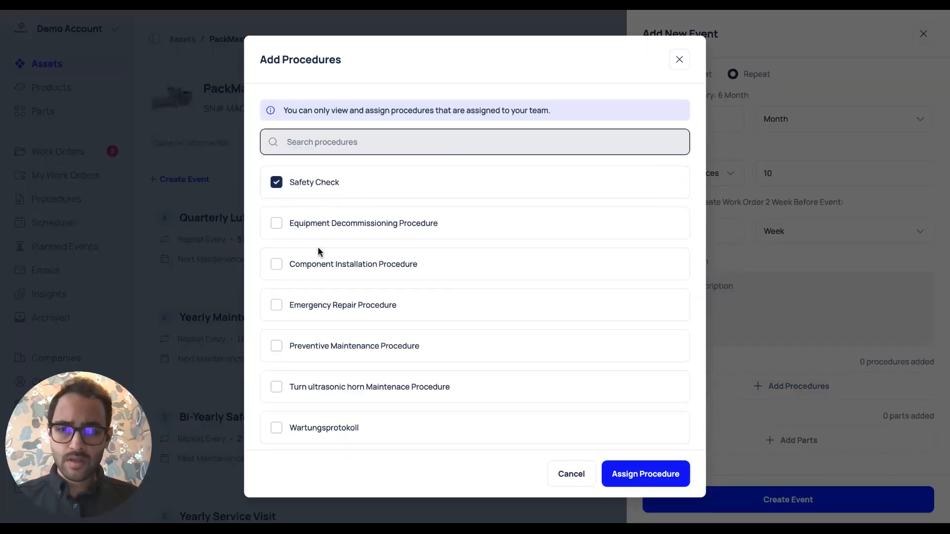
left_click(312, 263)
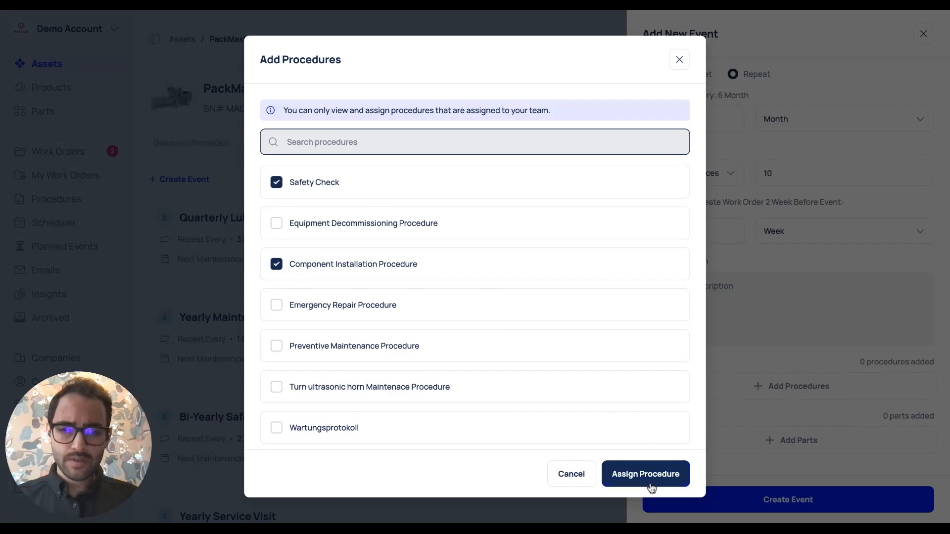
left_click(662, 475)
Add one Bearing Set and one Control Lever as parts, and create the event
scroll(831, 441, "down", 2)
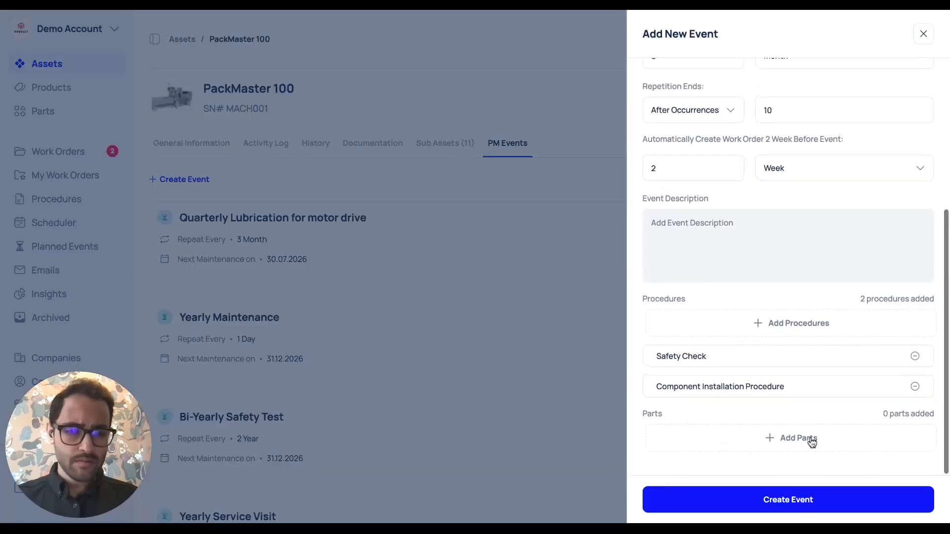
left_click(773, 446)
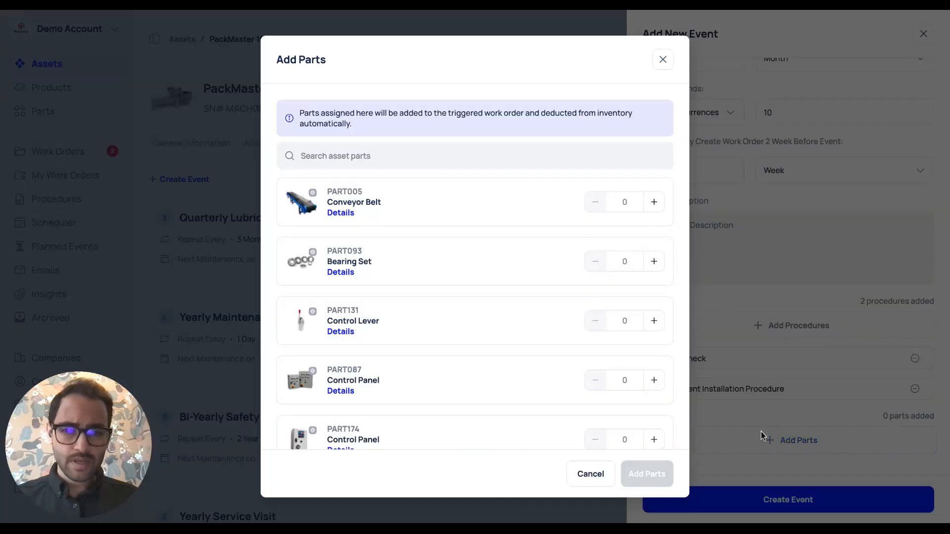
left_click(653, 263)
left_click(653, 262)
left_click(596, 263)
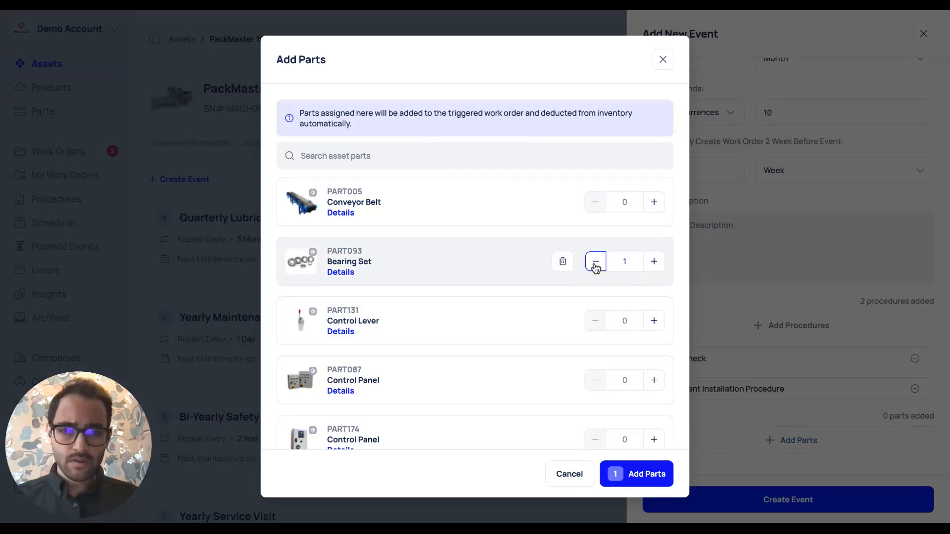
left_click(654, 321)
left_click(633, 474)
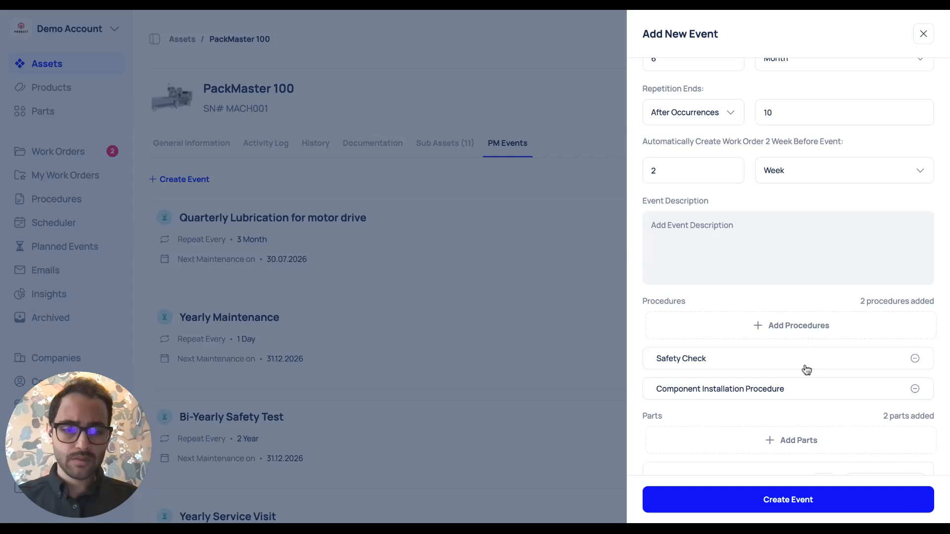
scroll(801, 407, "down", 2)
left_click(800, 502)
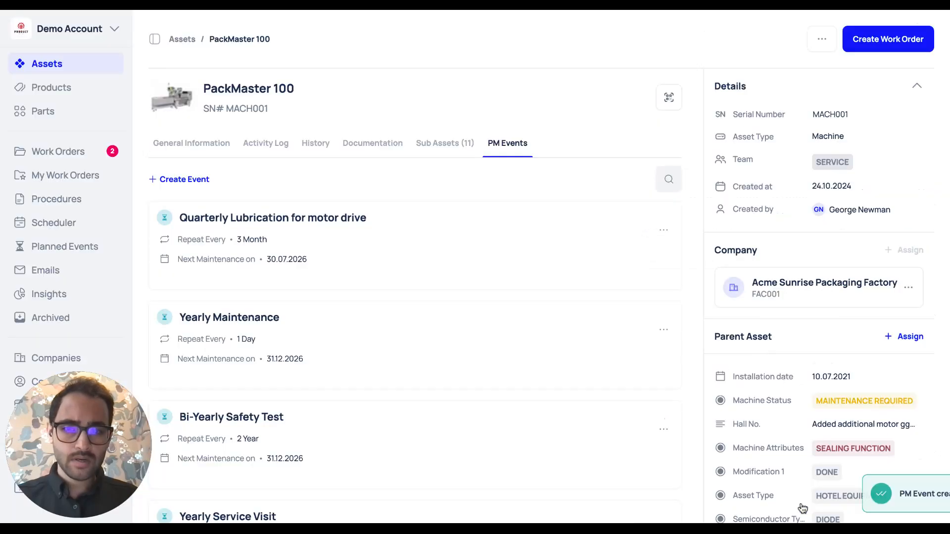
Review the PackMaster 100 asset's PM events down to the Biannual Service entry, and open the overview of all planned events
scroll(429, 414, "down", 10)
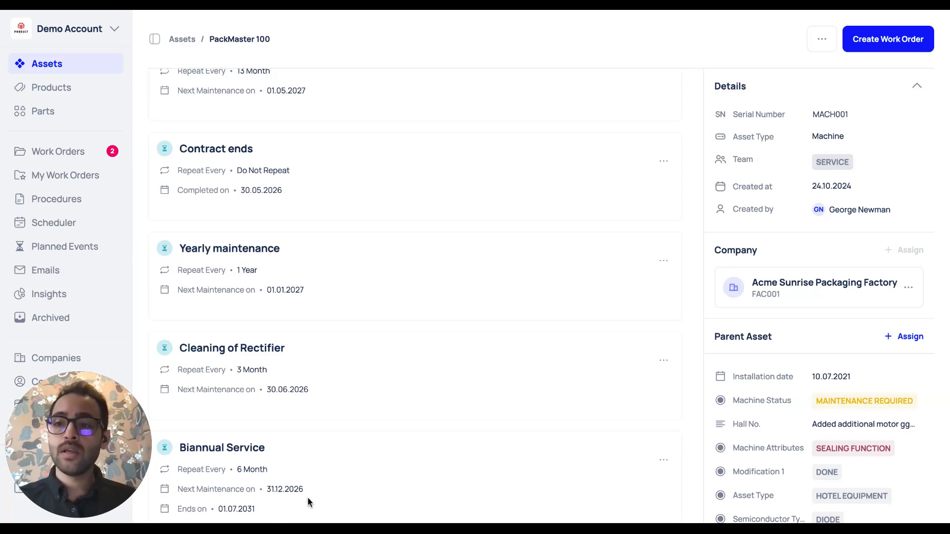
scroll(393, 371, "up", 15)
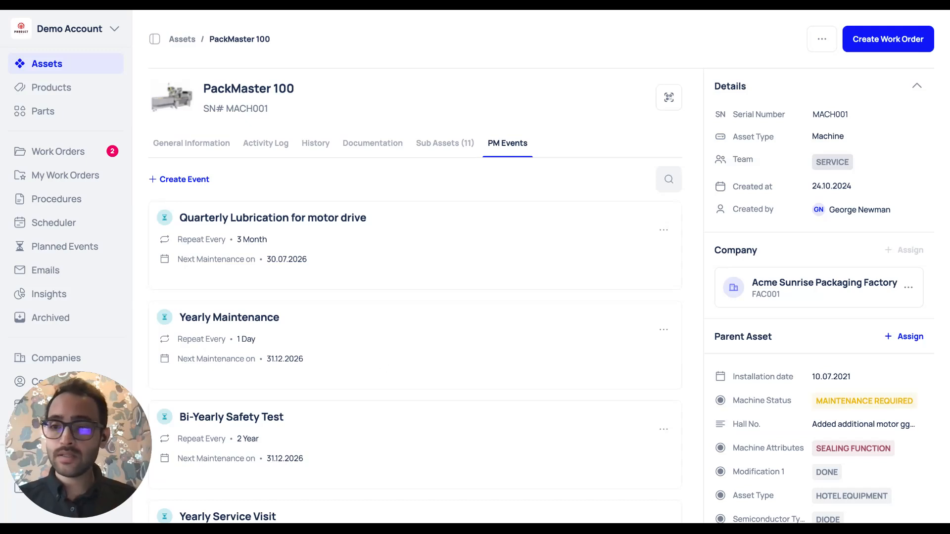
left_click(69, 249)
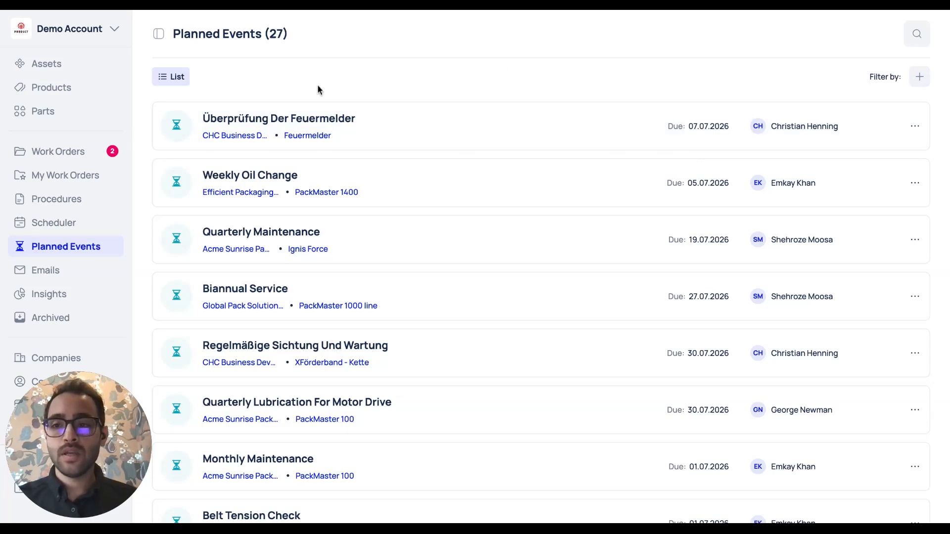
Open the Biannual Service work order for the Ignis Force asset and review its assigned procedures and parts
left_click(57, 154)
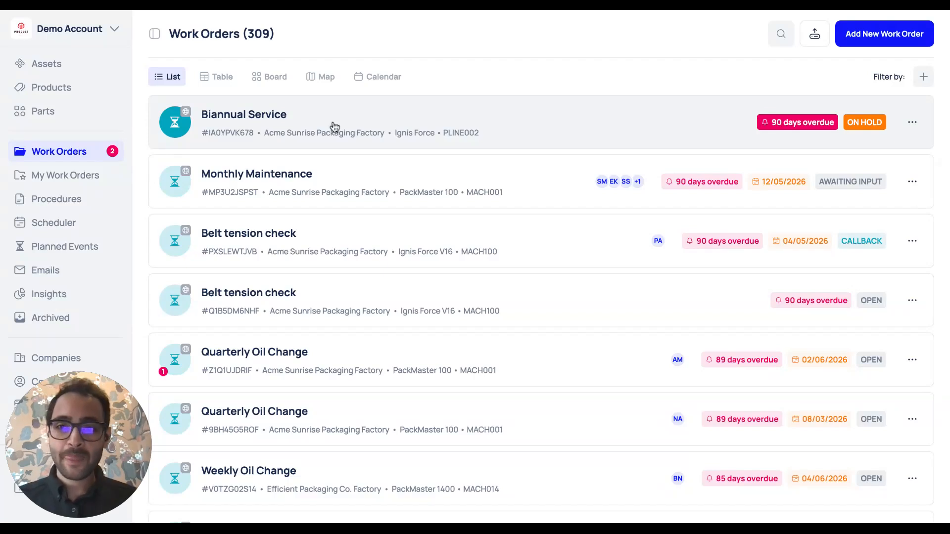
left_click(333, 128)
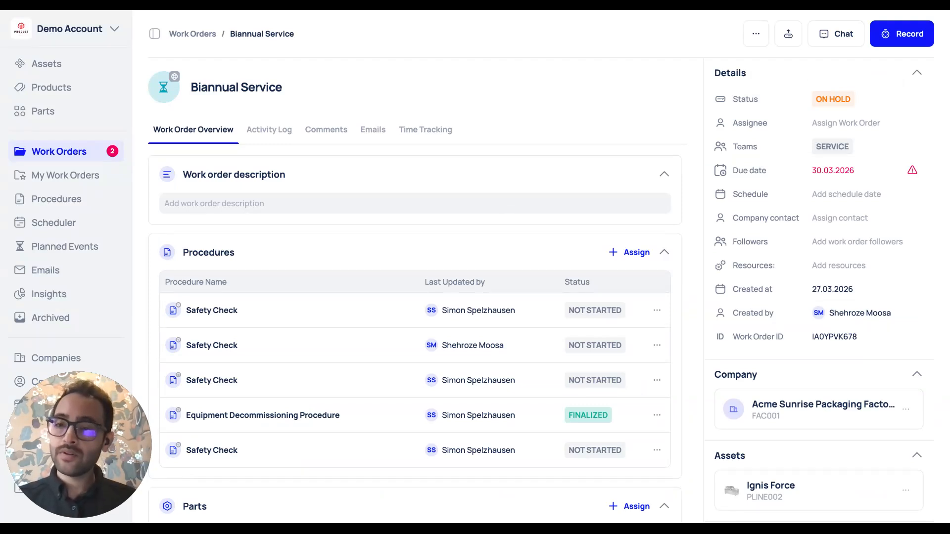
scroll(416, 336, "down", 2)
scroll(416, 337, "up", 1)
scroll(416, 336, "down", 2)
scroll(419, 336, "up", 1)
scroll(419, 336, "down", 1)
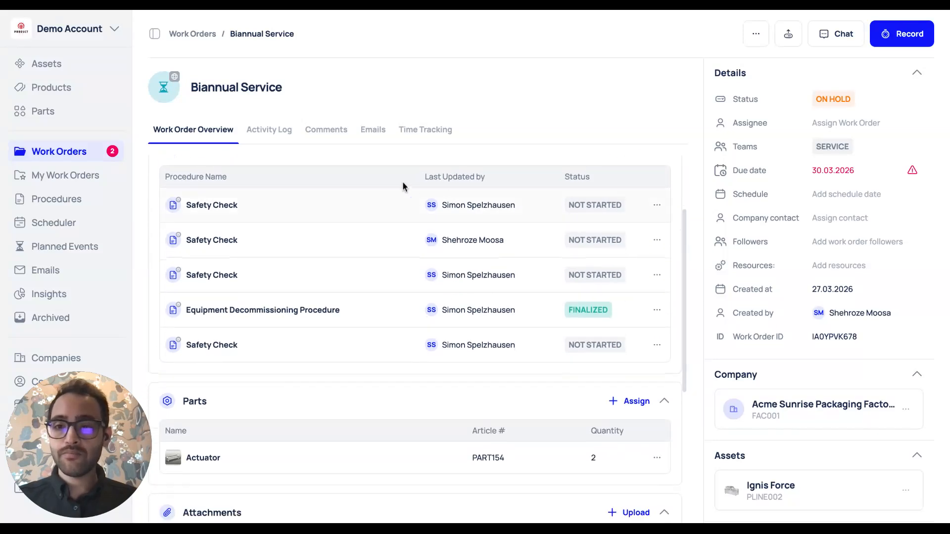